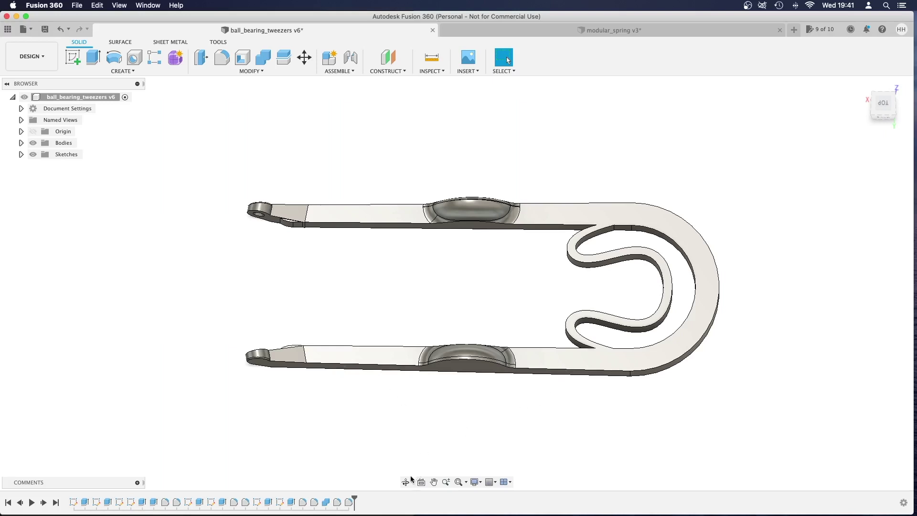
Examine the tweezers model from several angles, covering the arms, finger grips and curved spring loop.
left_click(433, 481)
left_click_drag(536, 309, 474, 337)
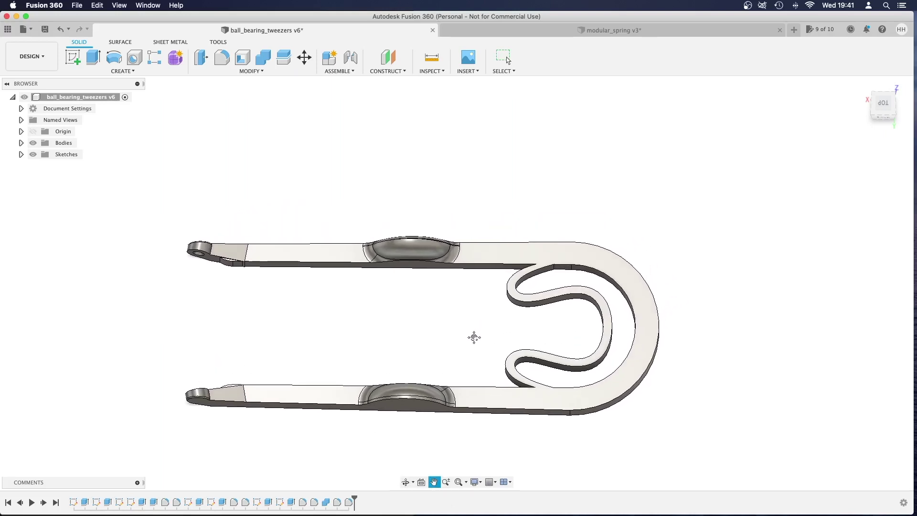
left_click(405, 481)
left_click_drag(360, 438, 358, 399)
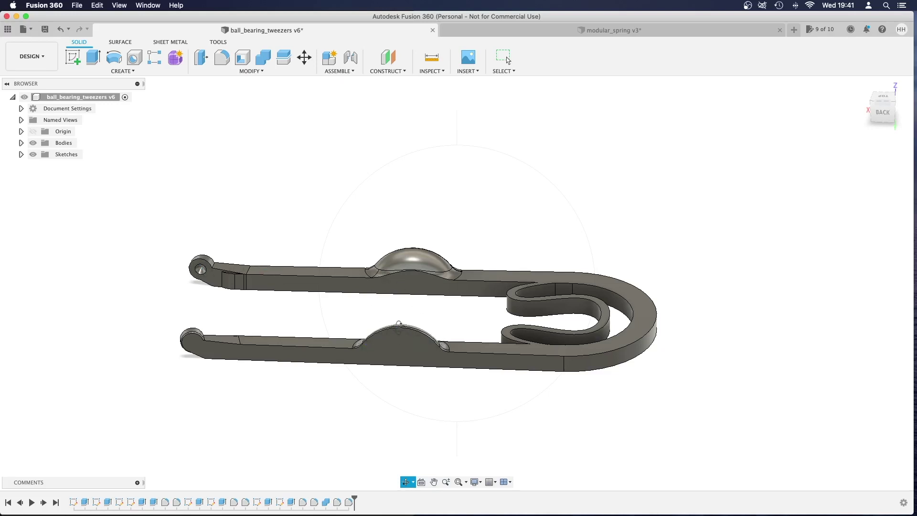
left_click_drag(462, 306, 542, 339)
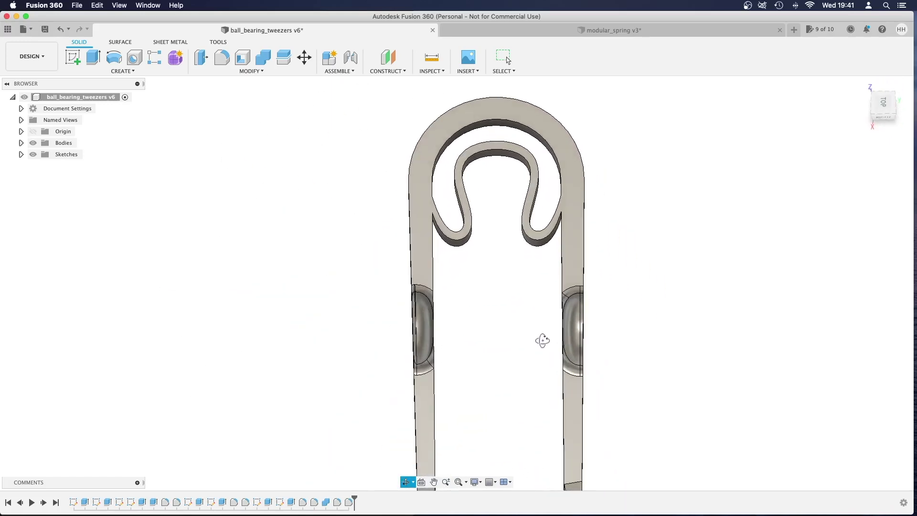
left_click(433, 481)
left_click_drag(495, 307, 404, 471)
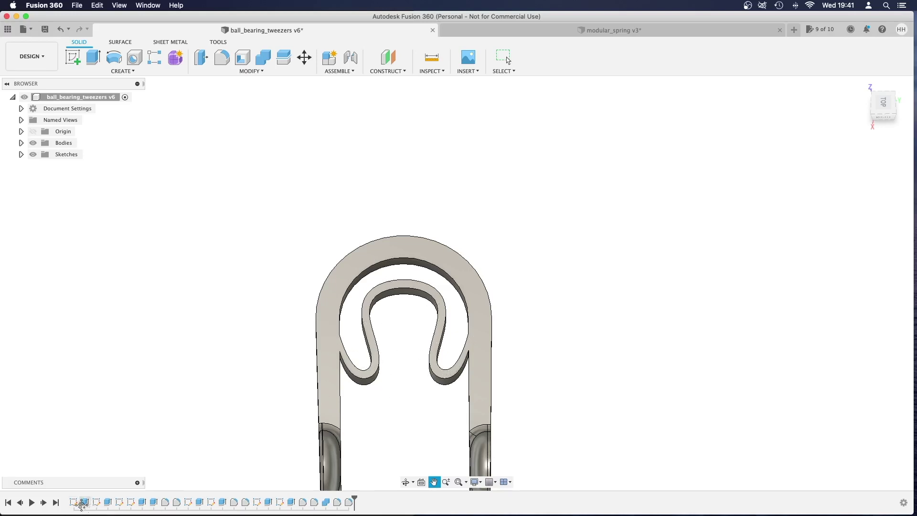
key("Escape")
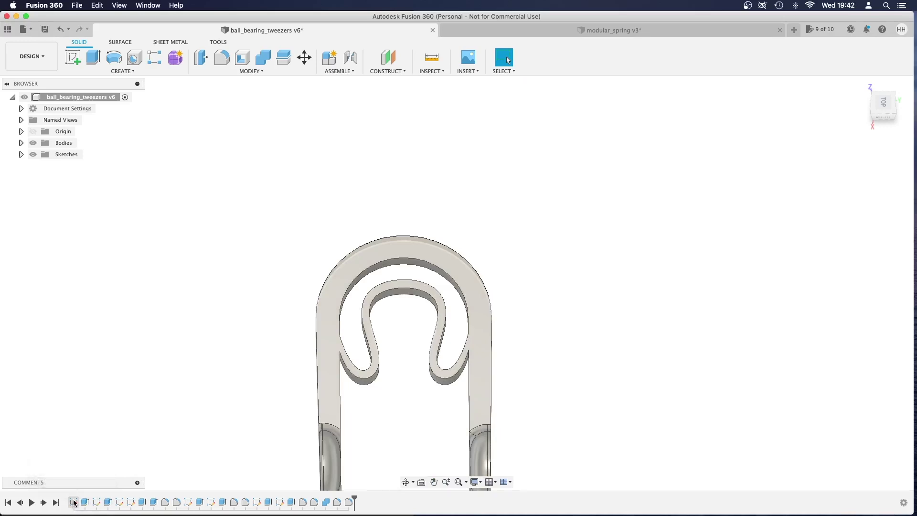
Open the tweezers' first sketch, inspect the curved inner spring profile, and finish the sketch.
double_click(74, 502)
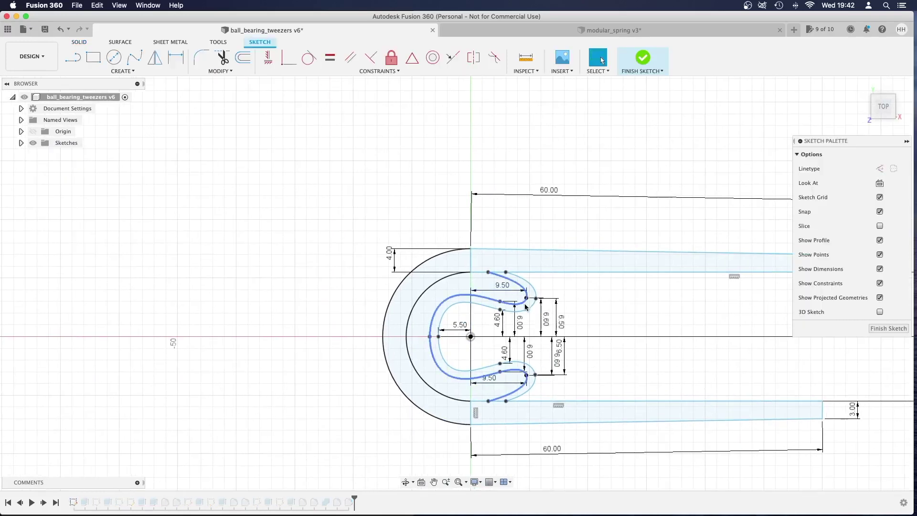
left_click(439, 318)
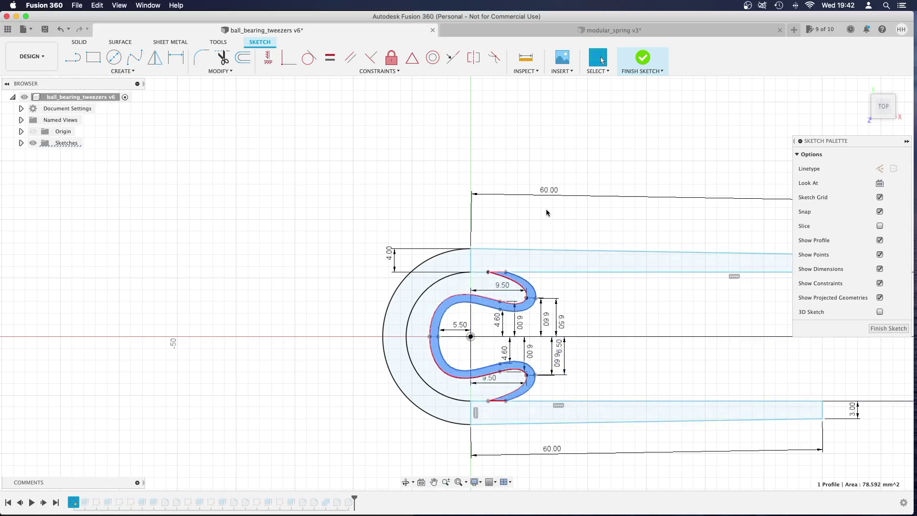
left_click(642, 66)
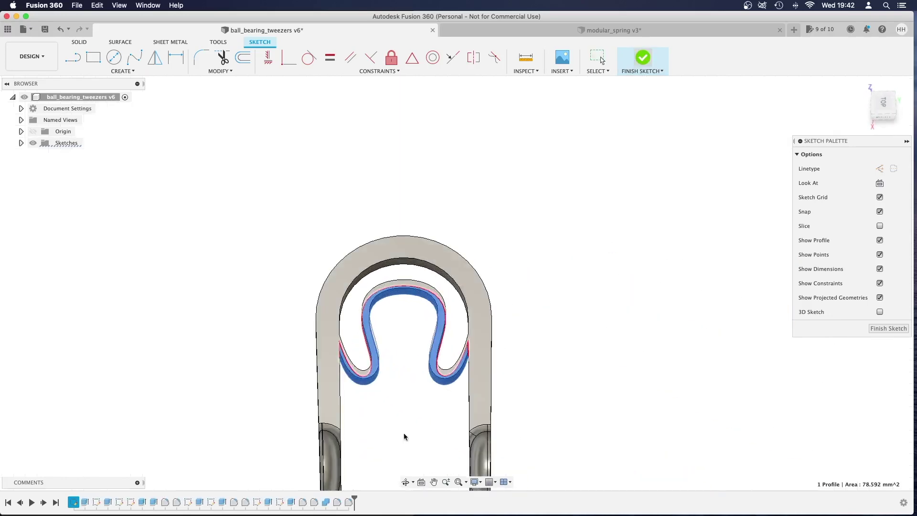
mouse_move(439, 513)
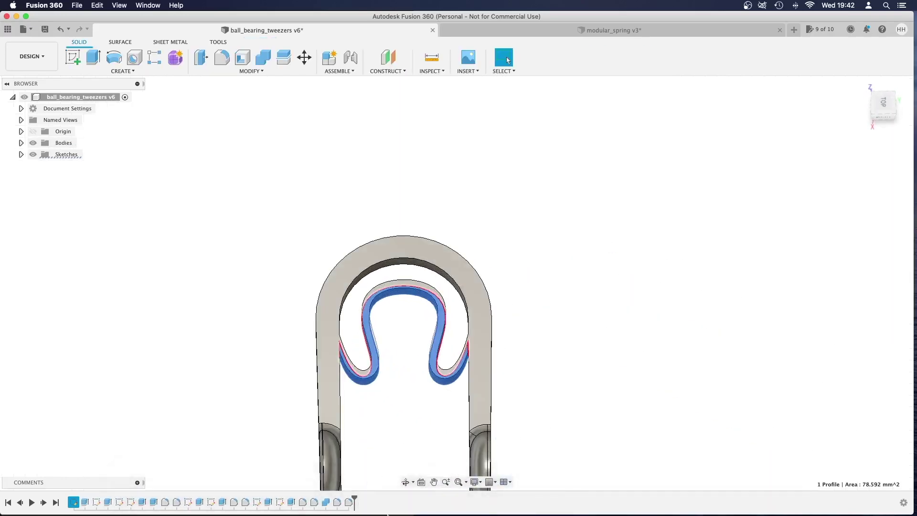
mouse_move(388, 514)
left_click(687, 502)
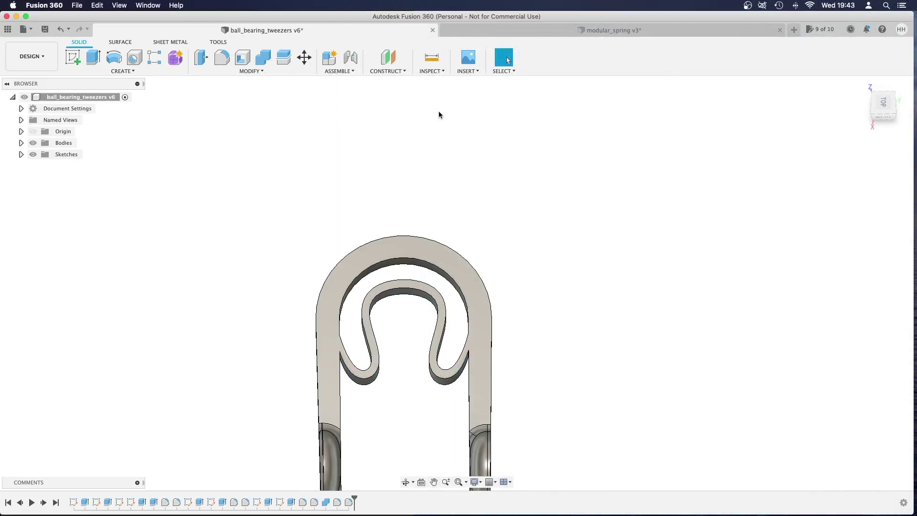
Switch to the modular_spring document and make the hidden spring component visible.
left_click(520, 34)
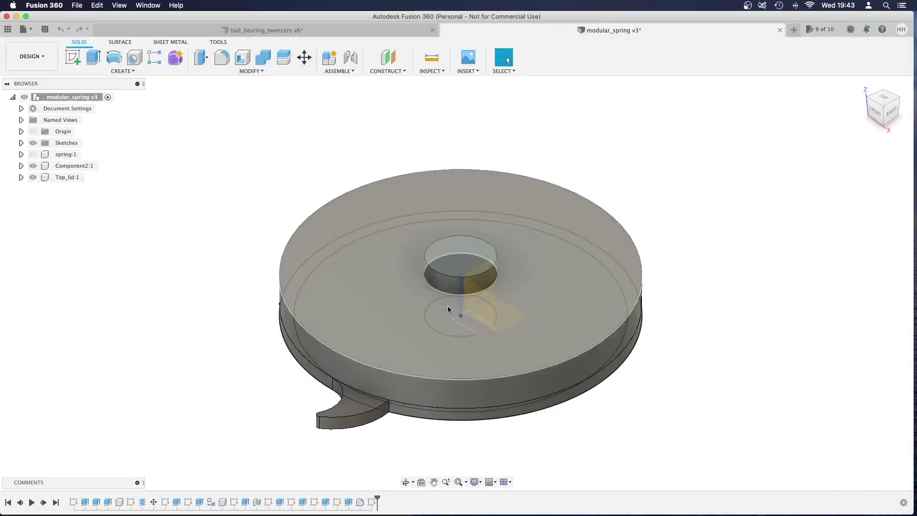
left_click(366, 283)
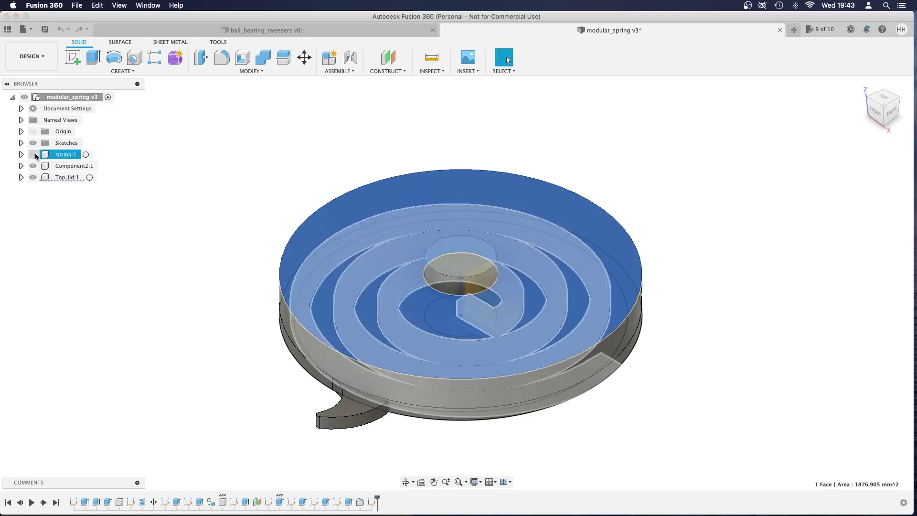
left_click(34, 155)
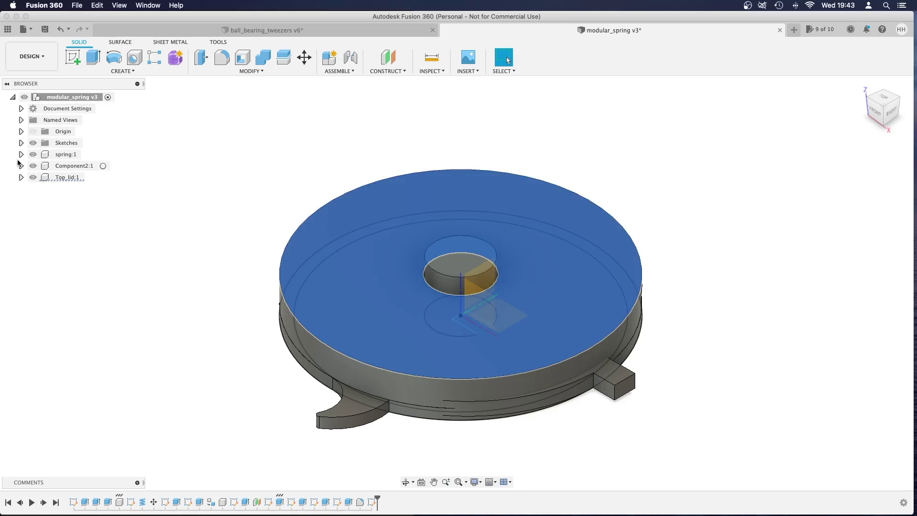
Expand Component2 and highlight it and the Top_lid component in turn to identify the assembly's parts.
left_click(20, 165)
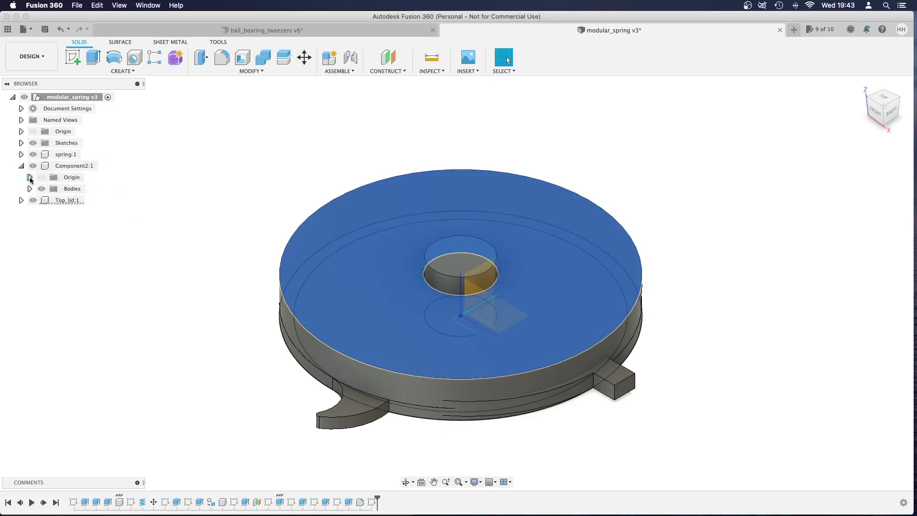
left_click(74, 166)
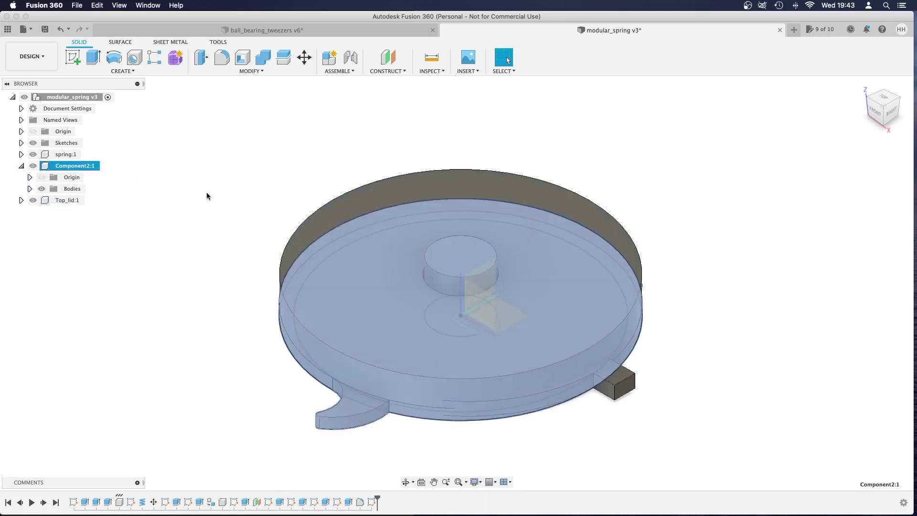
left_click(72, 201)
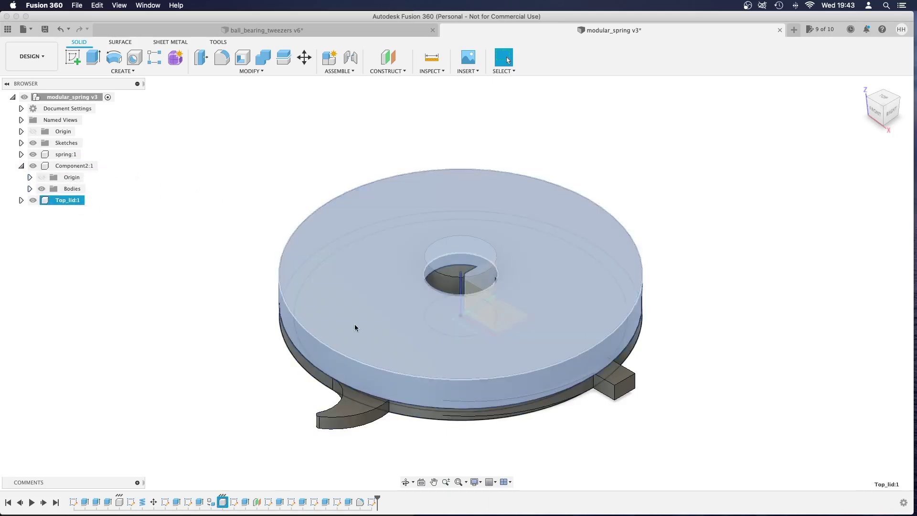
Expand the Top_lid component and activate it for editing.
middle_click_drag(445, 426, 339, 292, "shift")
key("Escape")
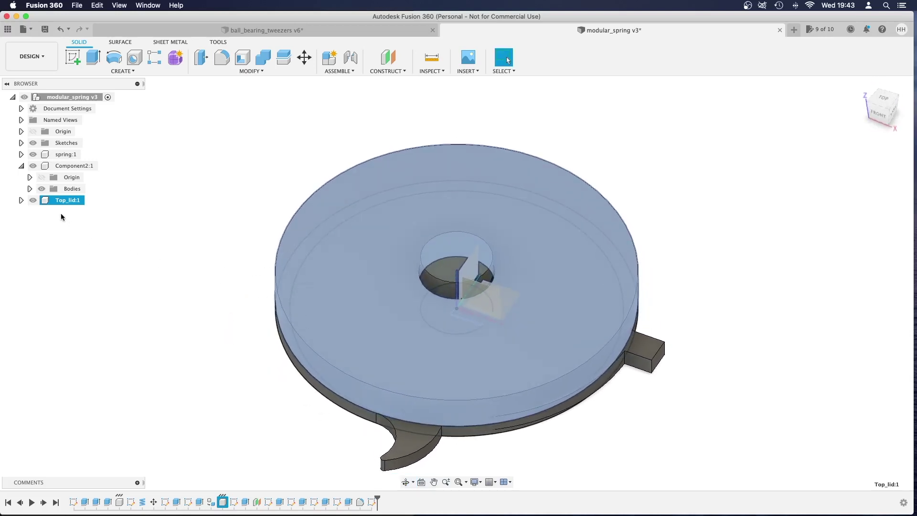
left_click(20, 200)
left_click(89, 200)
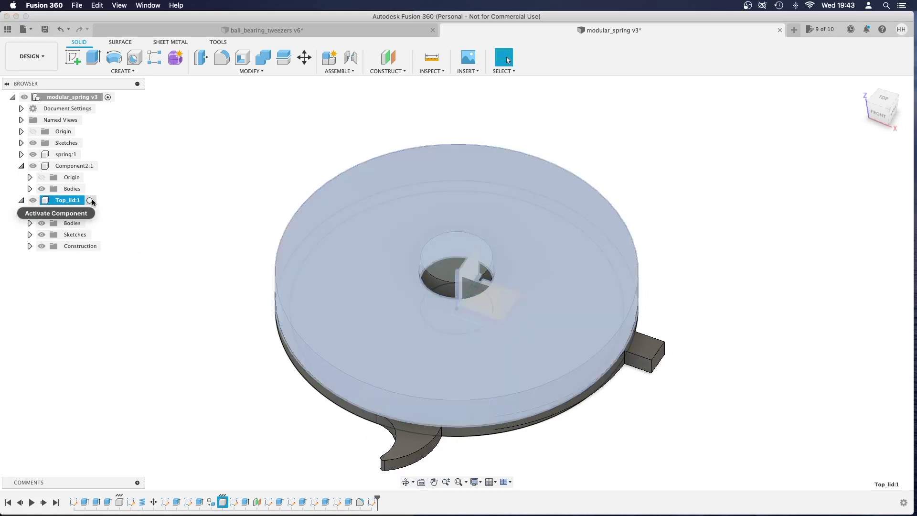
left_click(366, 273)
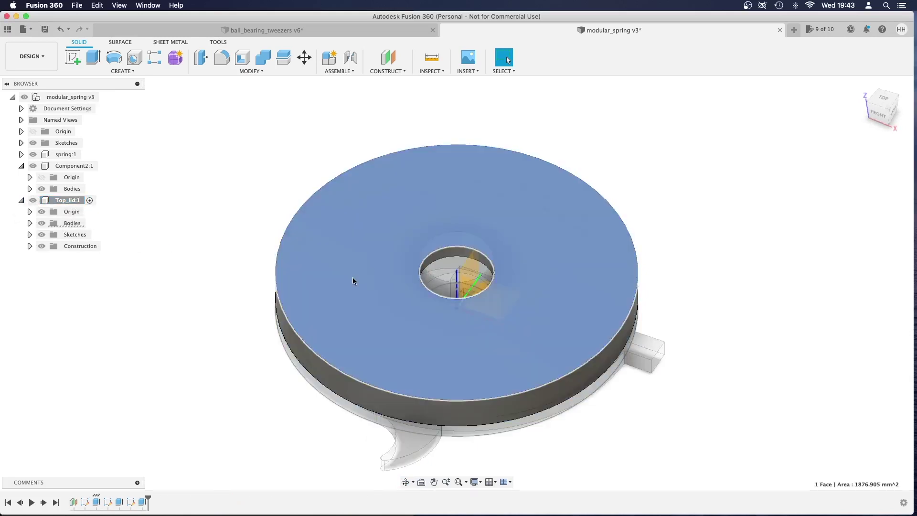
right_click(353, 280)
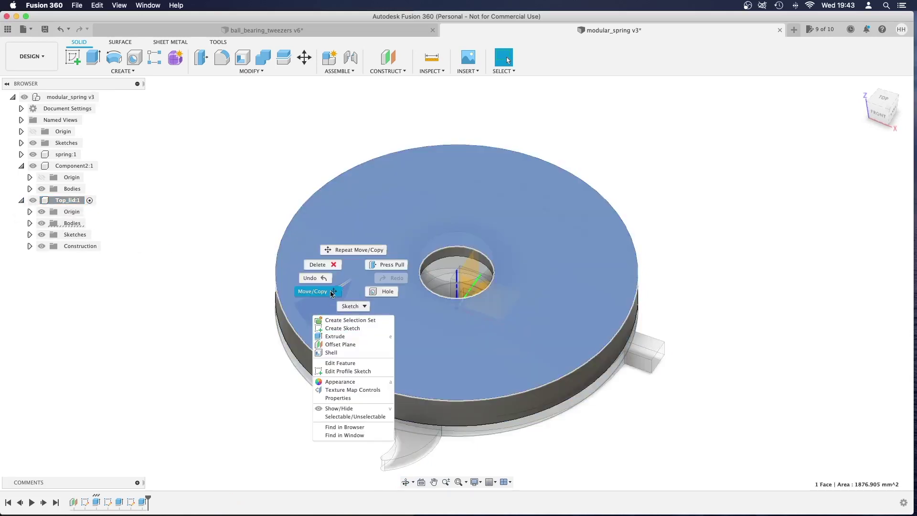
left_click(332, 292)
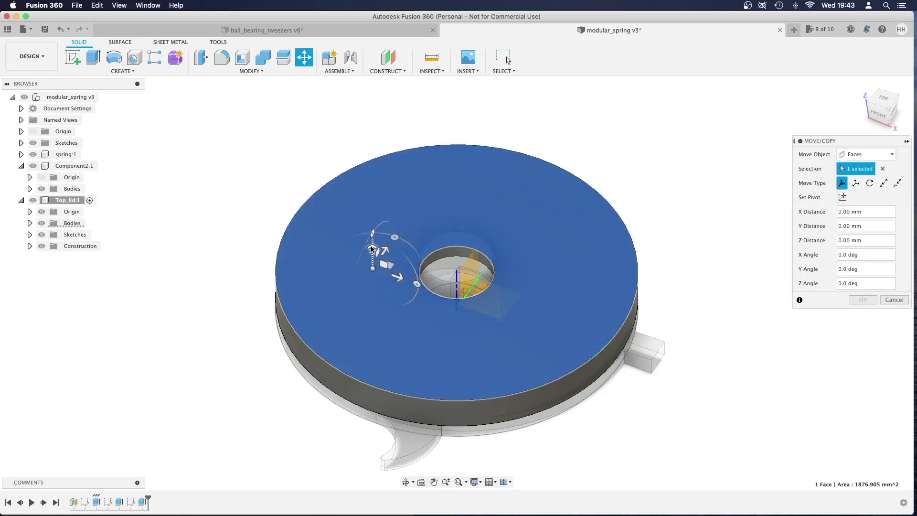
left_click_drag(372, 249, 364, 215)
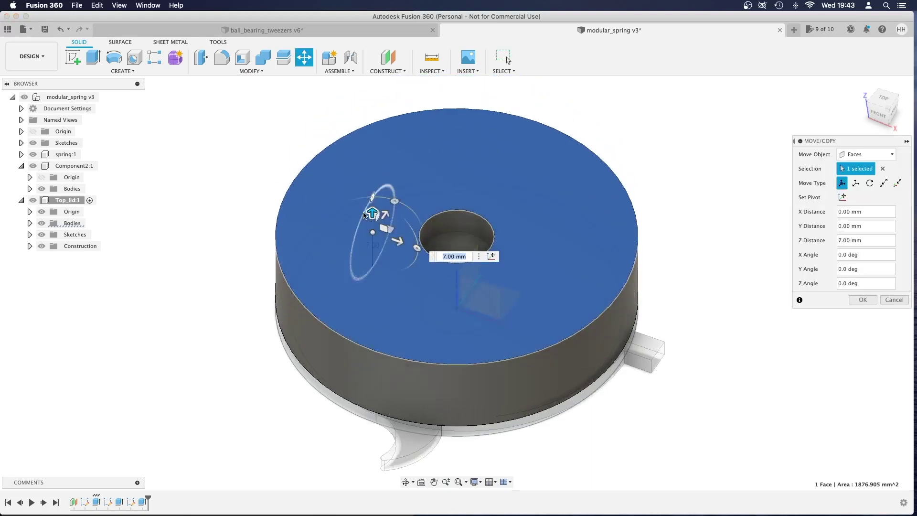
key("Return")
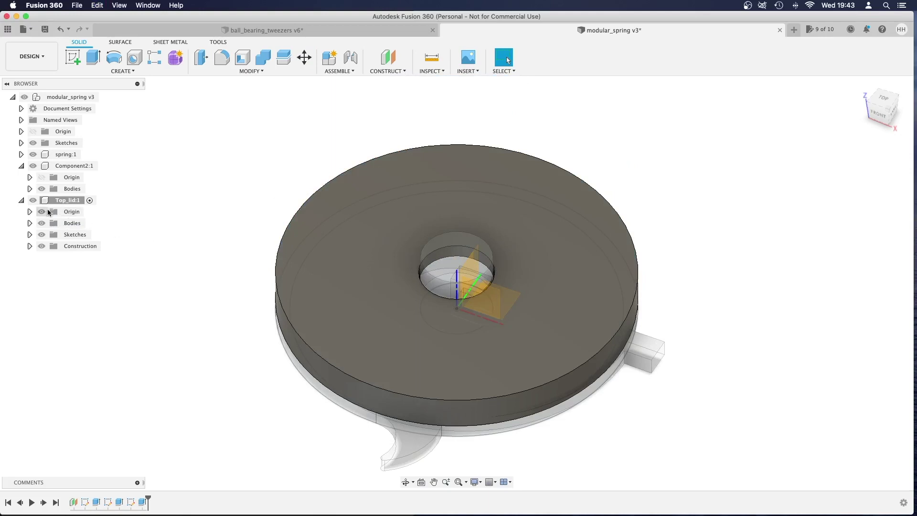
Move the Top_lid component's body 50 mm up along Z, away from the base.
left_click(30, 223)
left_click(81, 235)
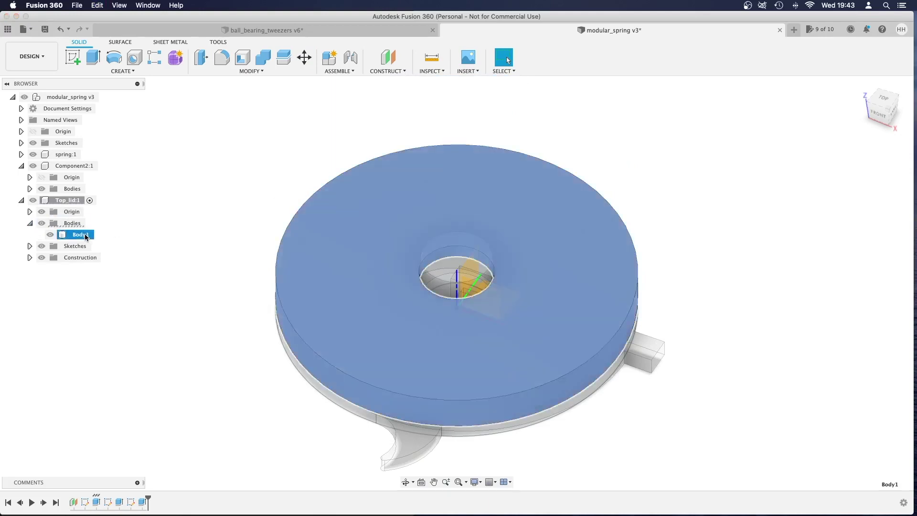
right_click(86, 236)
left_click(101, 242)
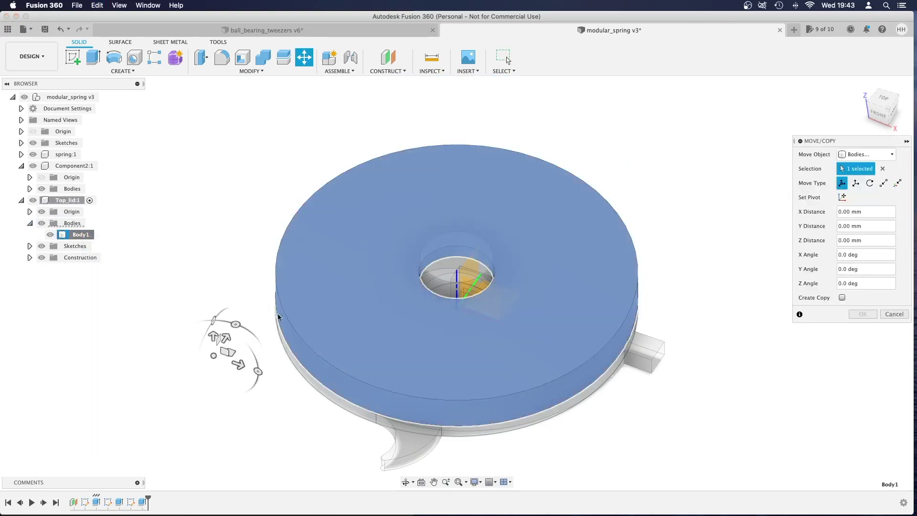
left_click_drag(212, 336, 213, 79)
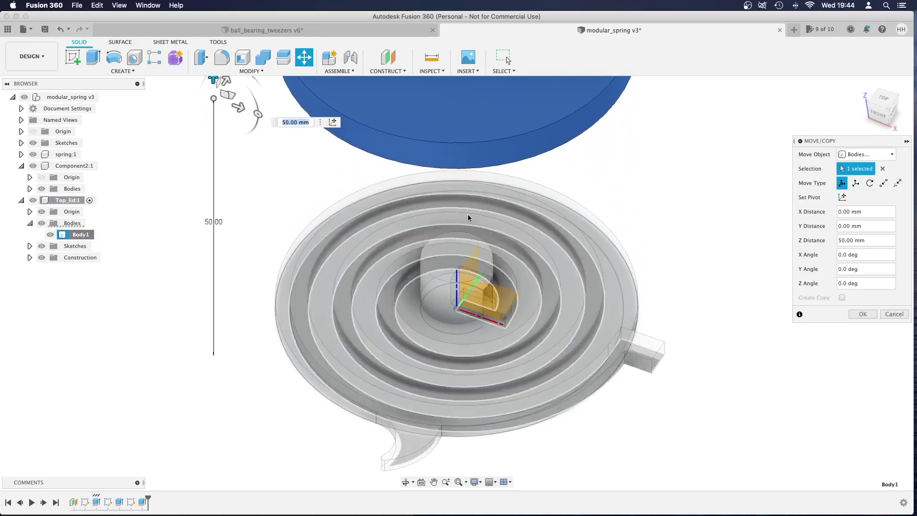
left_click(862, 314)
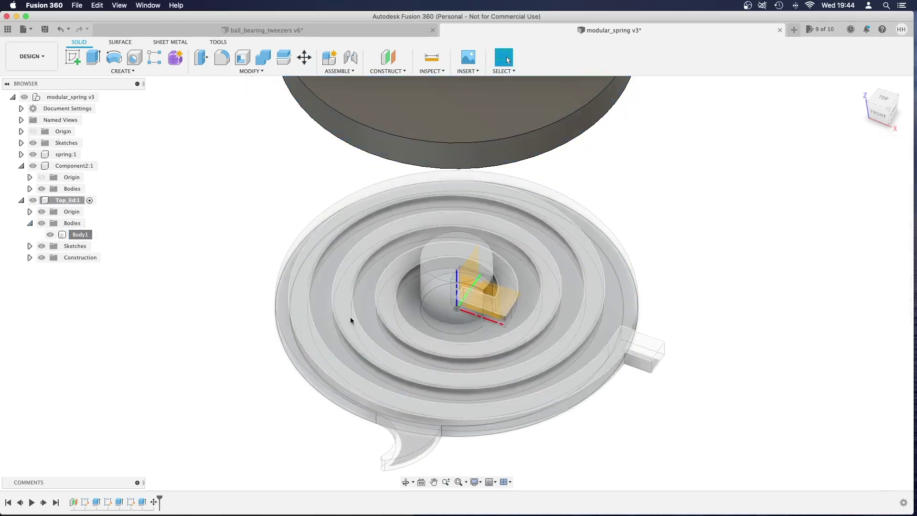
Expand the spring component, activate it, and clear the selection to show the spiral spring on its own.
left_click(353, 329)
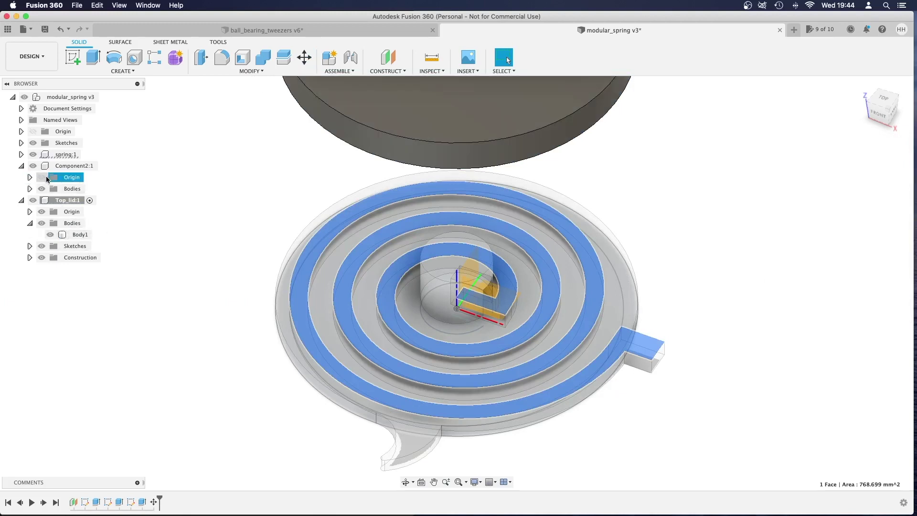
left_click(21, 155)
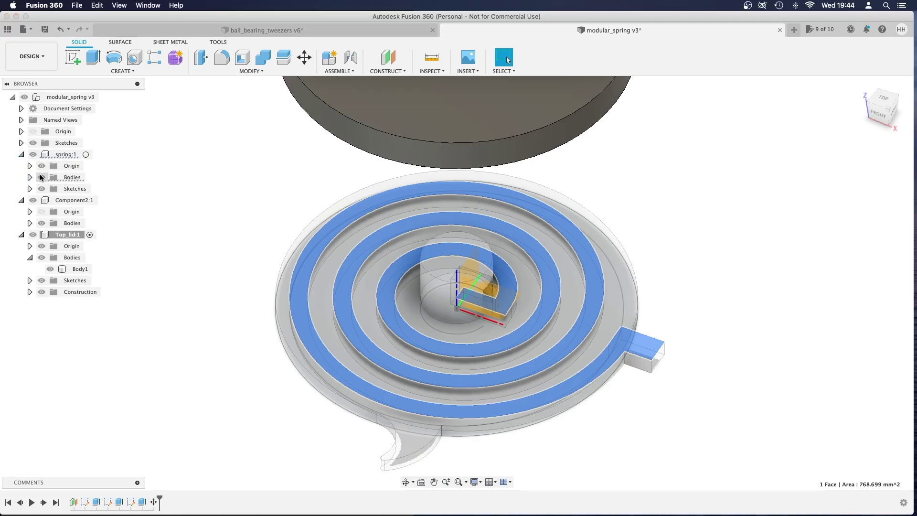
left_click(86, 155)
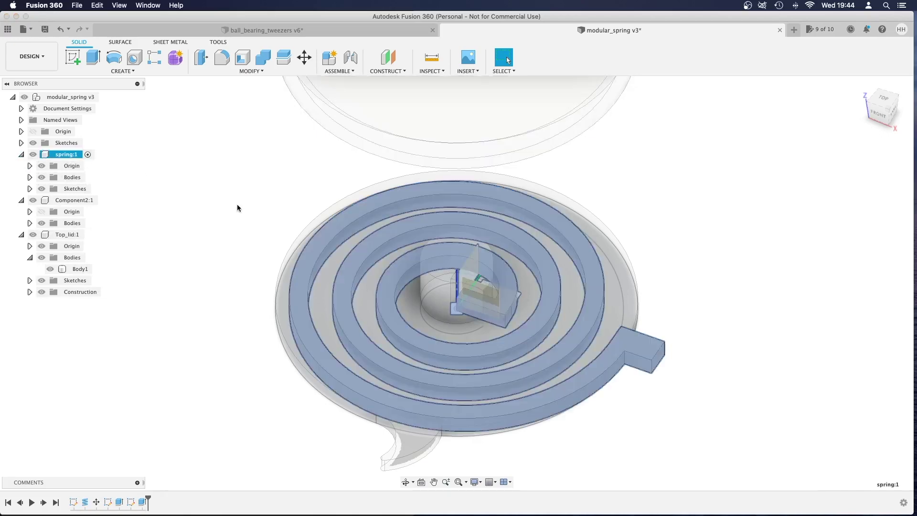
left_click(719, 459)
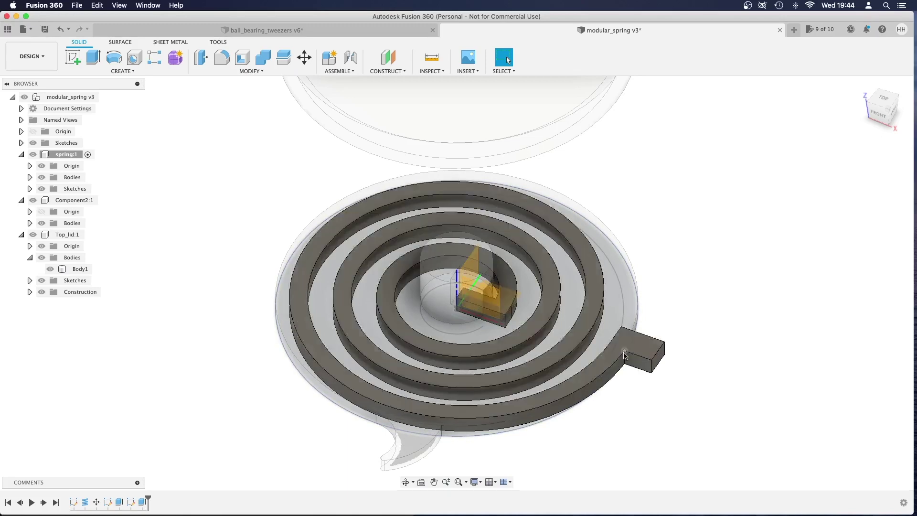
left_click(488, 95)
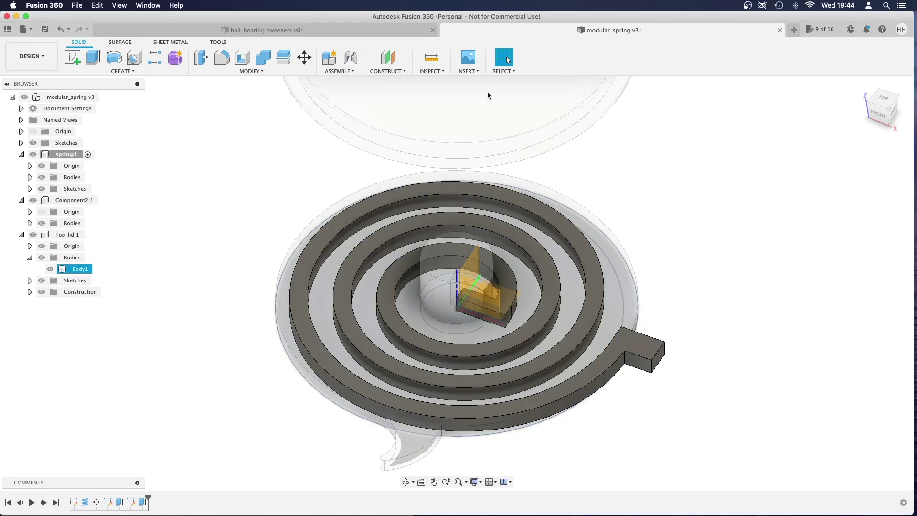
key("Escape")
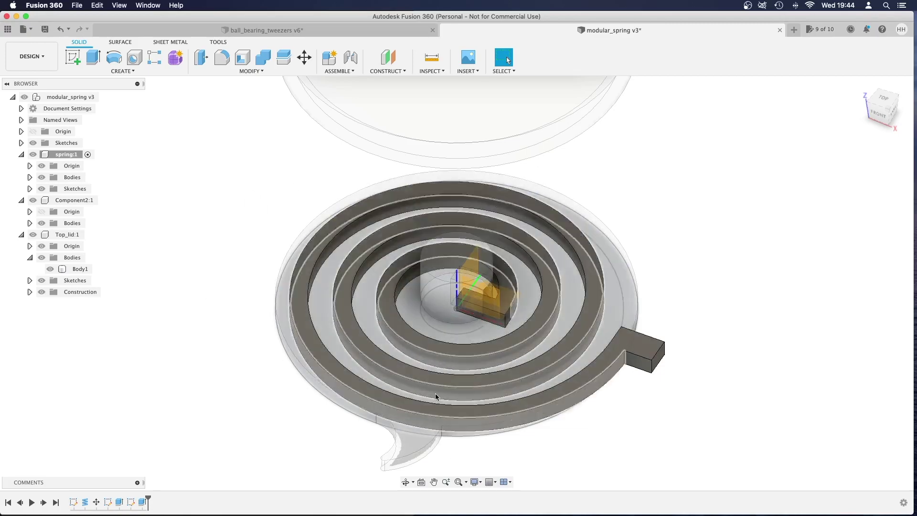
mouse_move(579, 501)
left_click(687, 493)
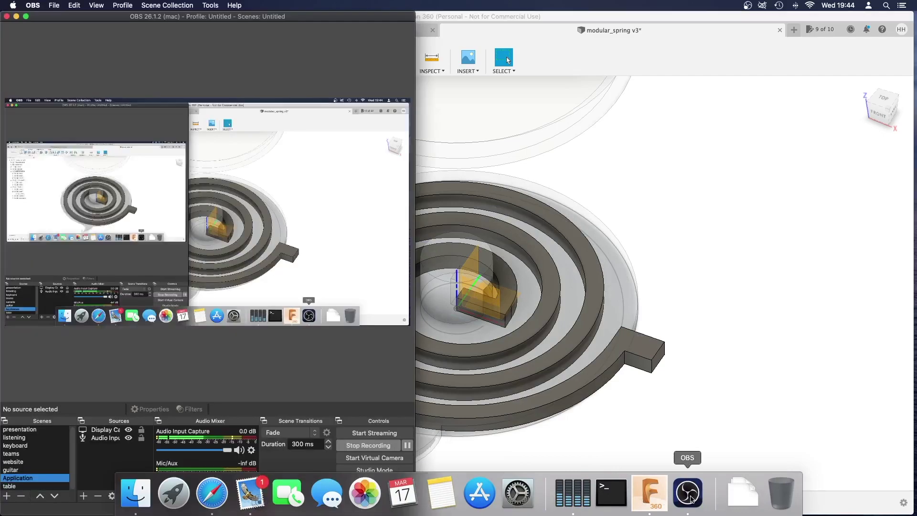